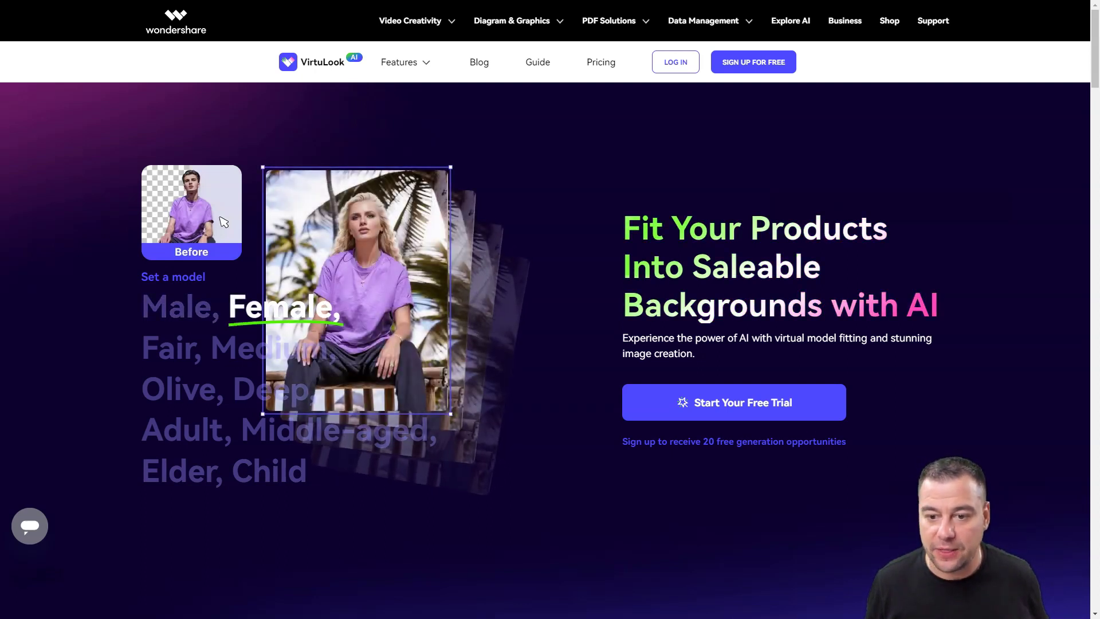
Scroll up and down through the VirtuLook AI landing page sections.
{"action": "scroll", "coordinate": [223, 223], "scroll_direction": "down", "scroll_amount": 10}
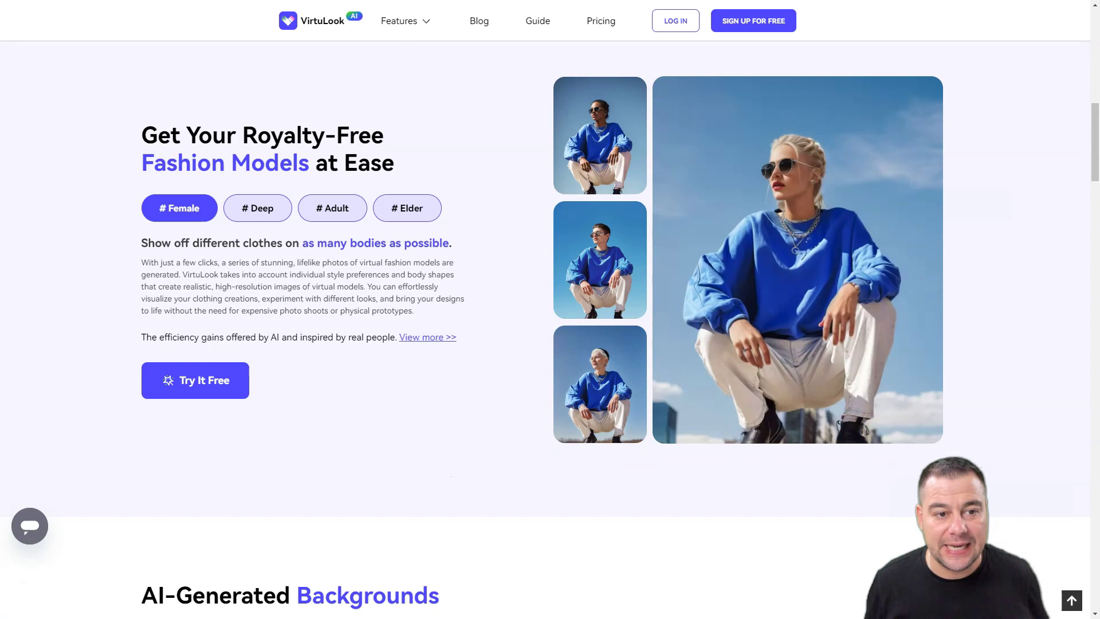
{"action": "scroll", "coordinate": [550, 315], "scroll_direction": "up", "scroll_amount": 1}
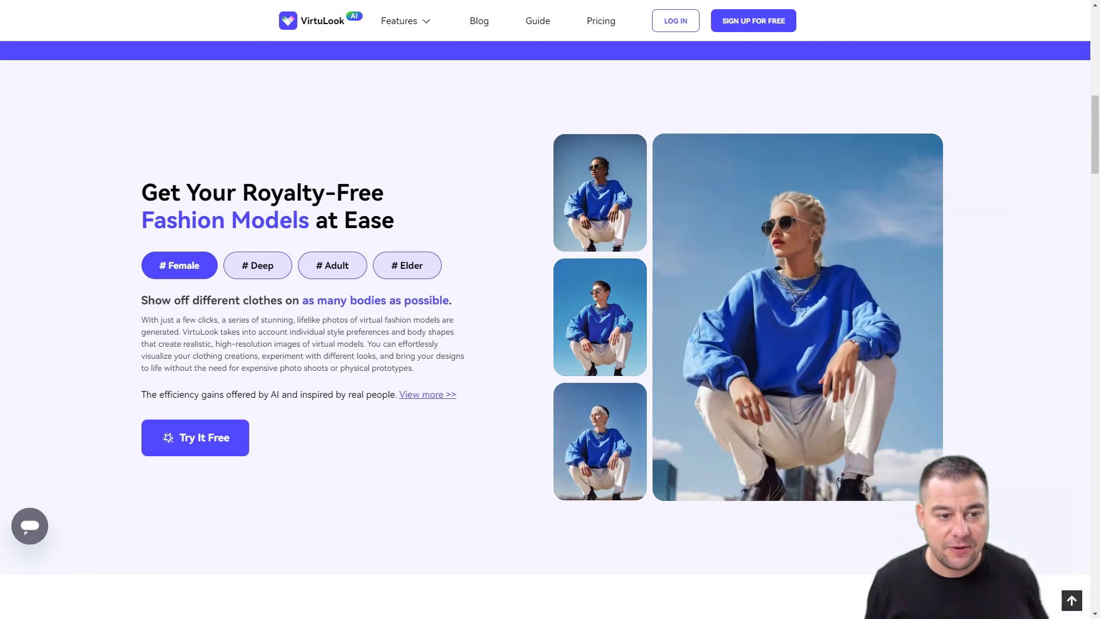
{"action": "scroll", "coordinate": [550, 315], "scroll_direction": "up", "scroll_amount": 1}
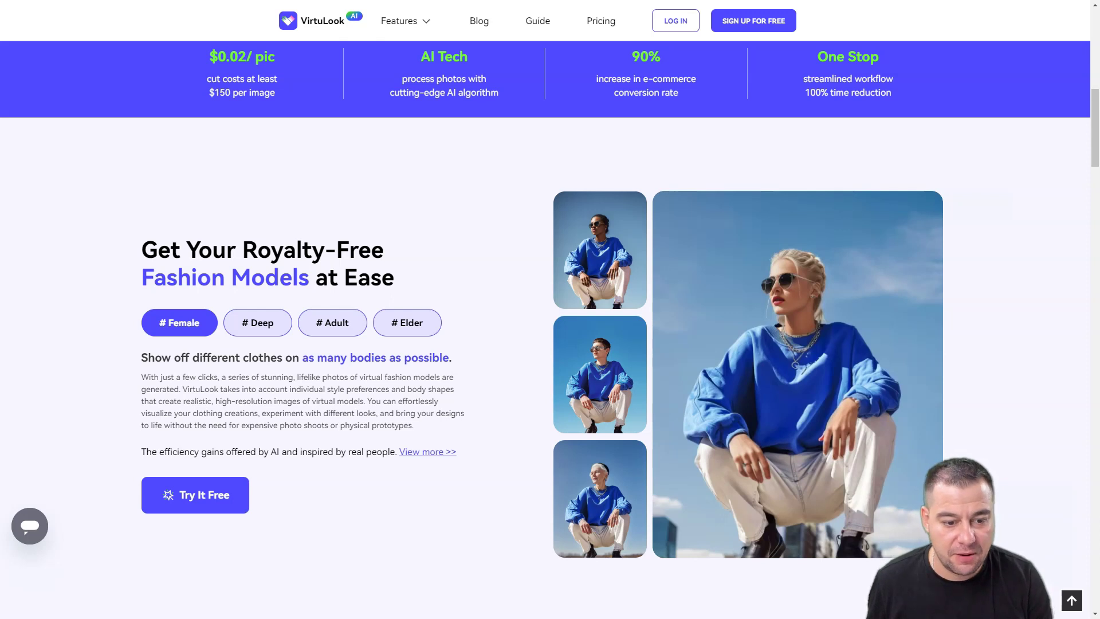
{"action": "scroll", "coordinate": [545, 330], "scroll_direction": "down", "scroll_amount": 10}
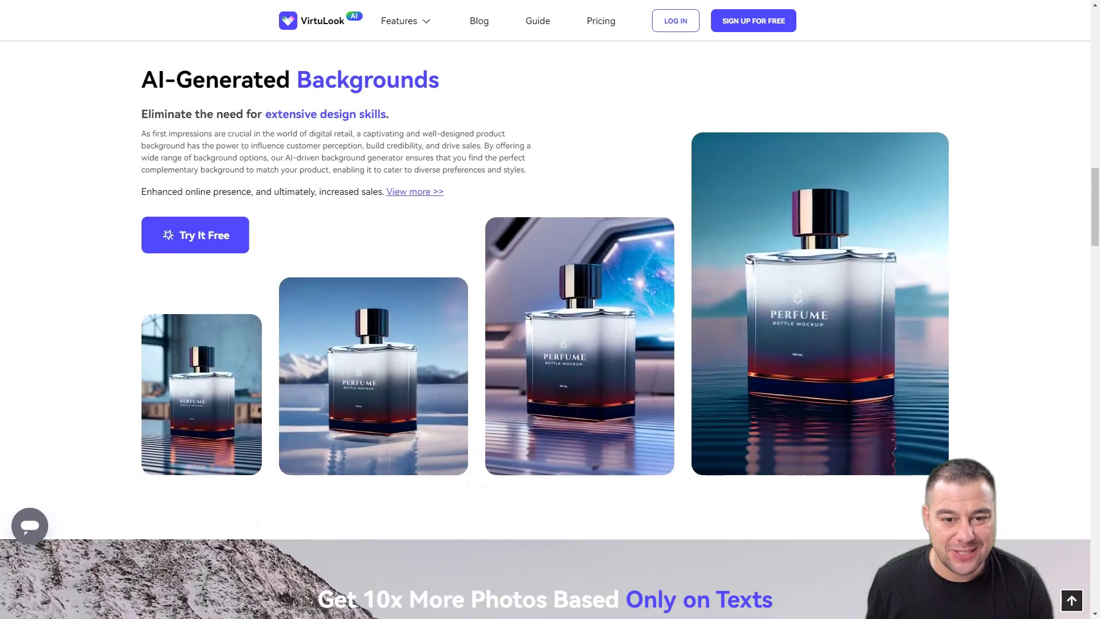
{"action": "scroll", "coordinate": [544, 343], "scroll_direction": "up", "scroll_amount": 1}
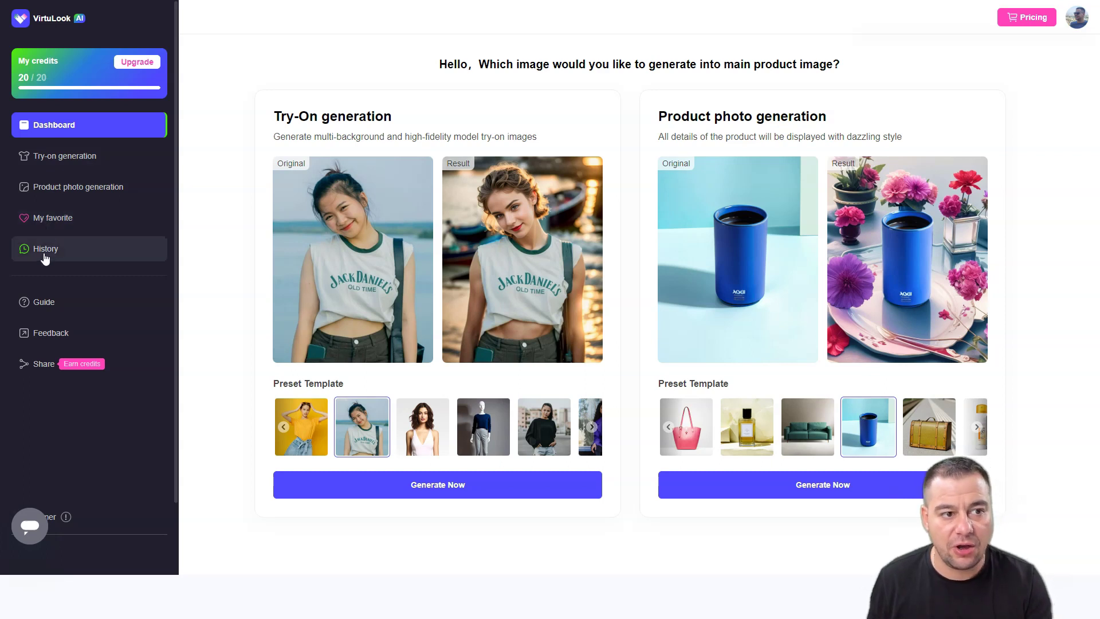
Preview the navy-sweater and white-top try-on templates, then start a new Try-On generation.
{"action": "left_click", "coordinate": [483, 427]}
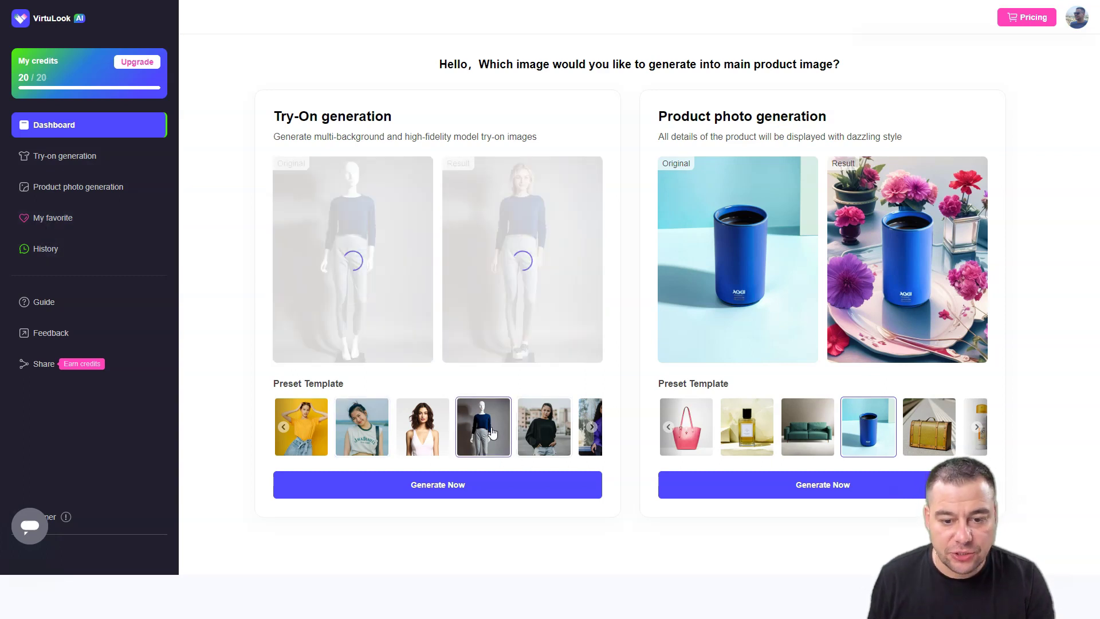
{"action": "left_click", "coordinate": [423, 427]}
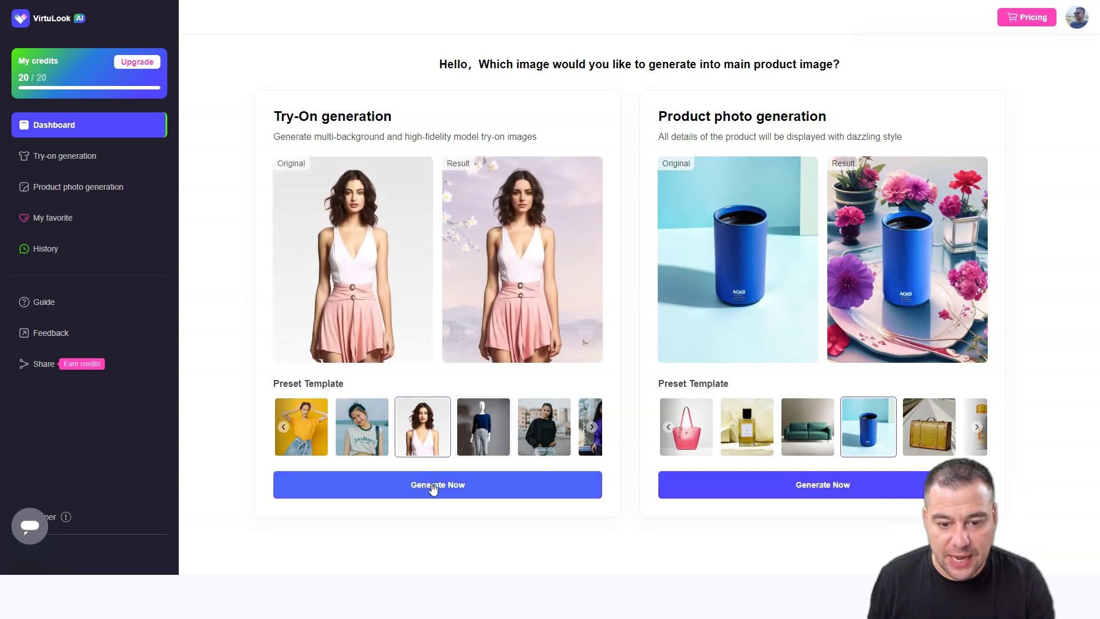
{"action": "left_click", "coordinate": [434, 487]}
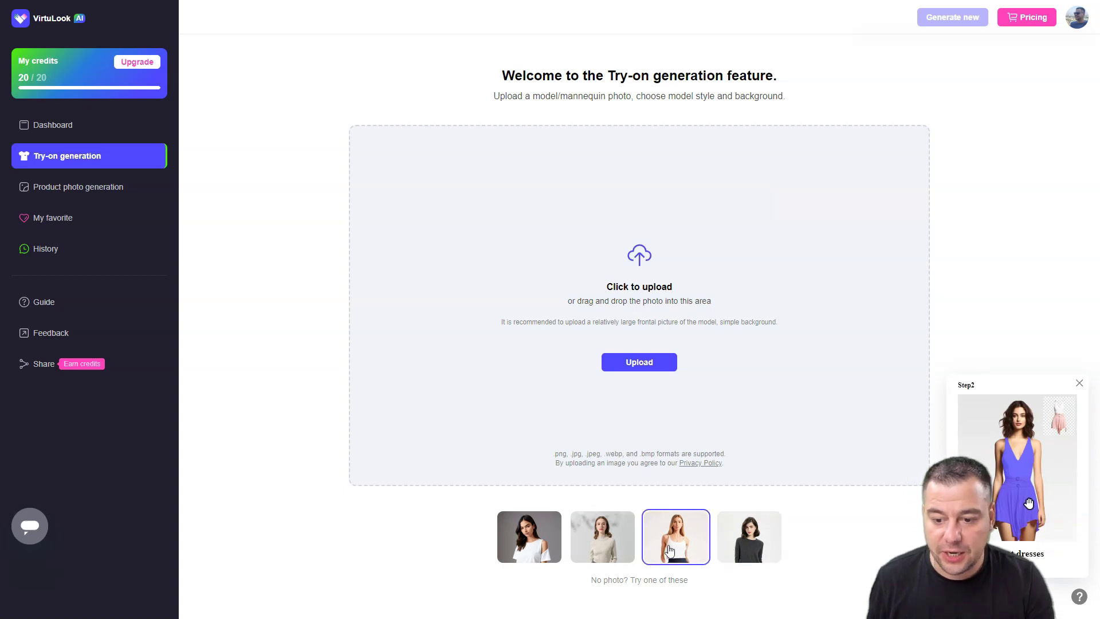
Load the third sample photo, the woman in a white tank top, for clothing selection.
{"action": "left_click", "coordinate": [672, 549]}
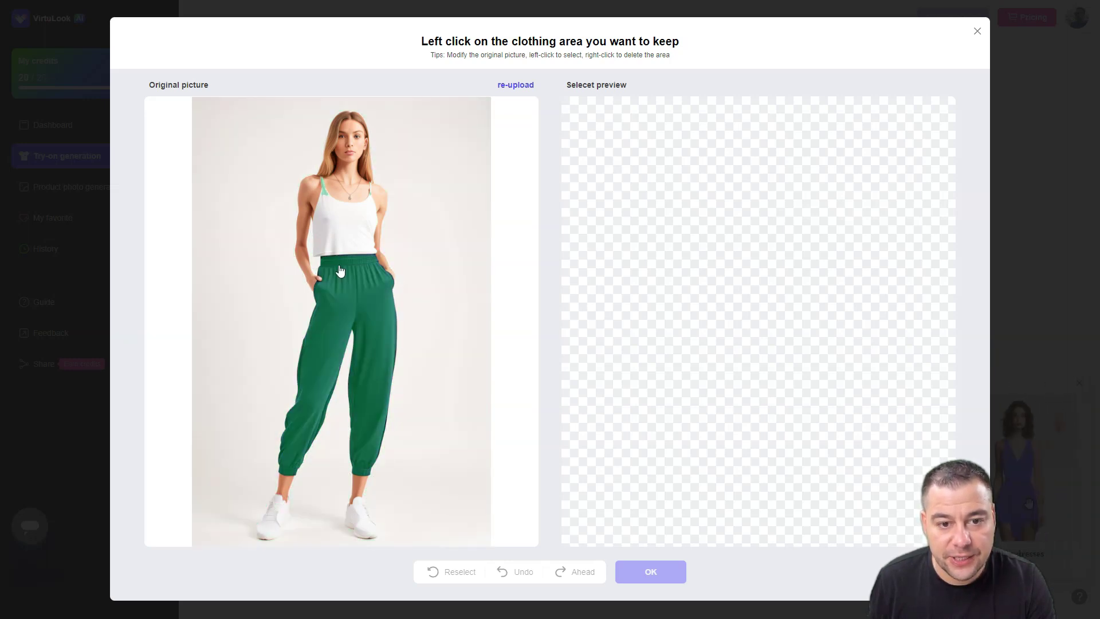
Keep the white tank top, joggers, left shoe and right shoe, and confirm the selection.
{"action": "left_click", "coordinate": [335, 233]}
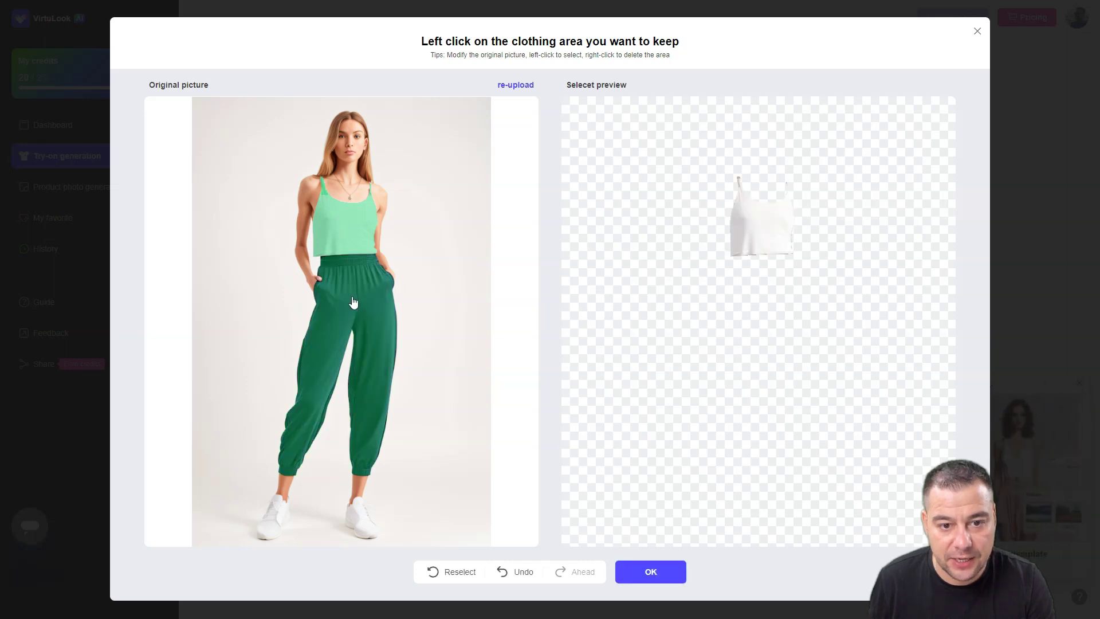
{"action": "left_click", "coordinate": [353, 302]}
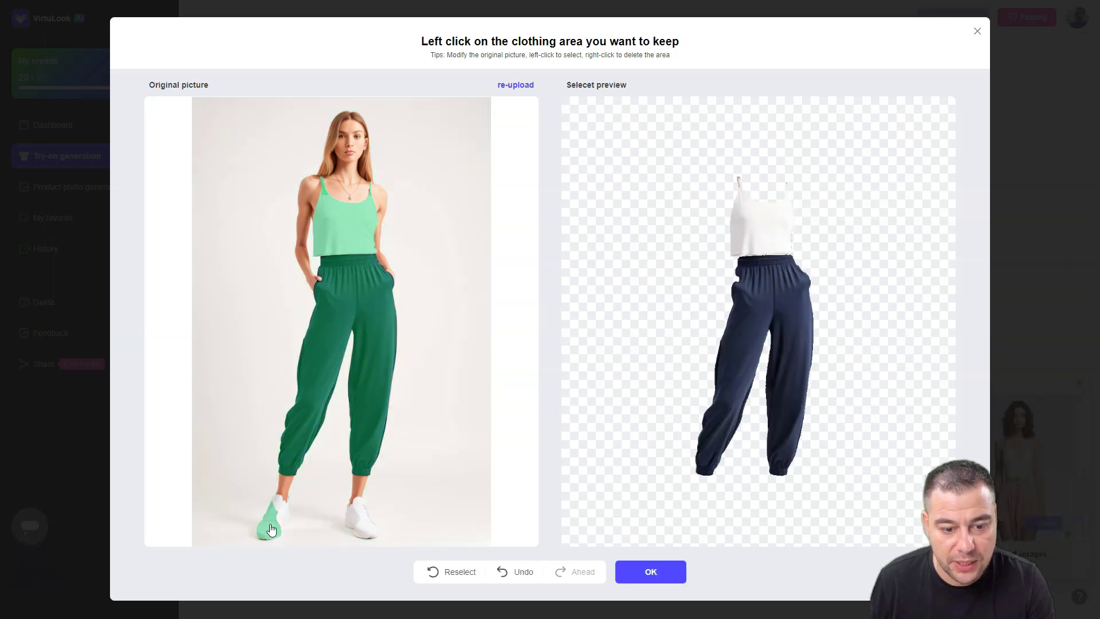
{"action": "left_click", "coordinate": [286, 515]}
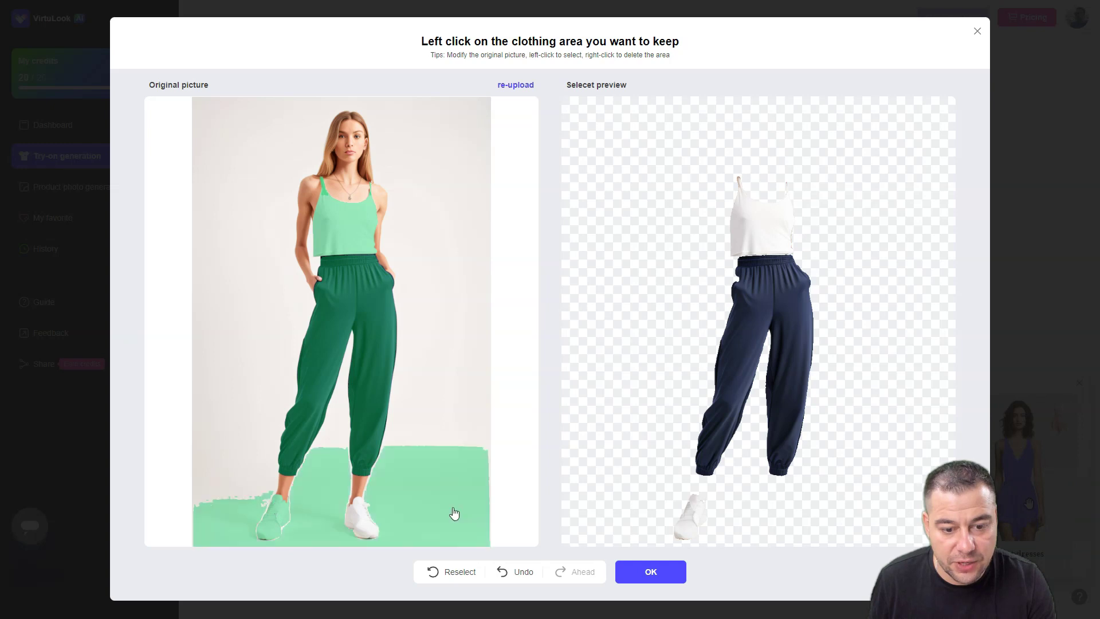
{"action": "left_click", "coordinate": [359, 509]}
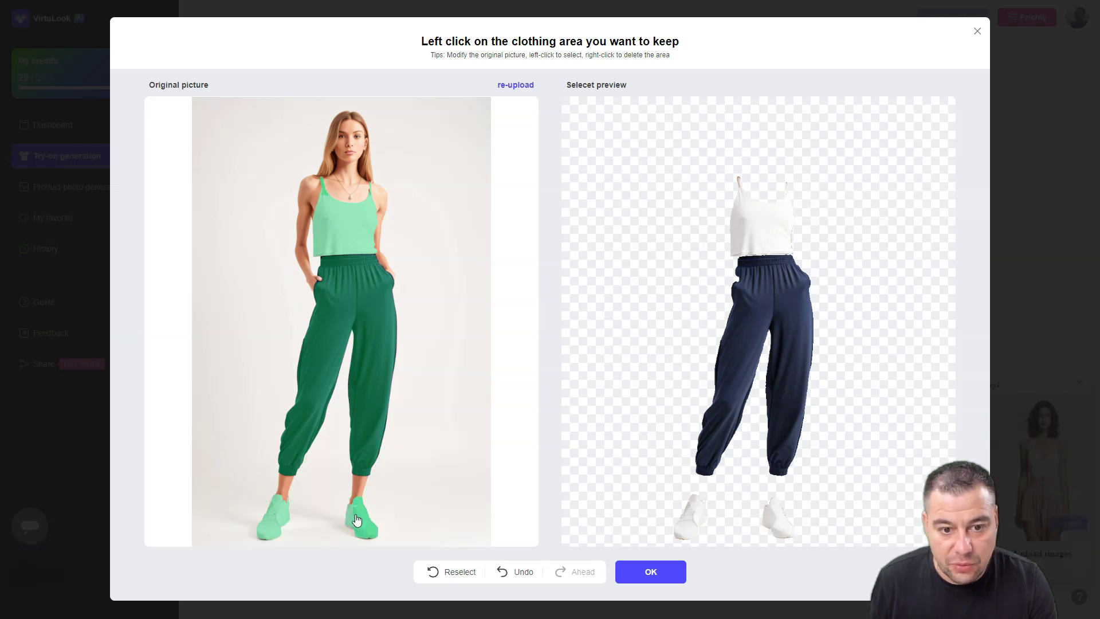
{"action": "left_click", "coordinate": [648, 572]}
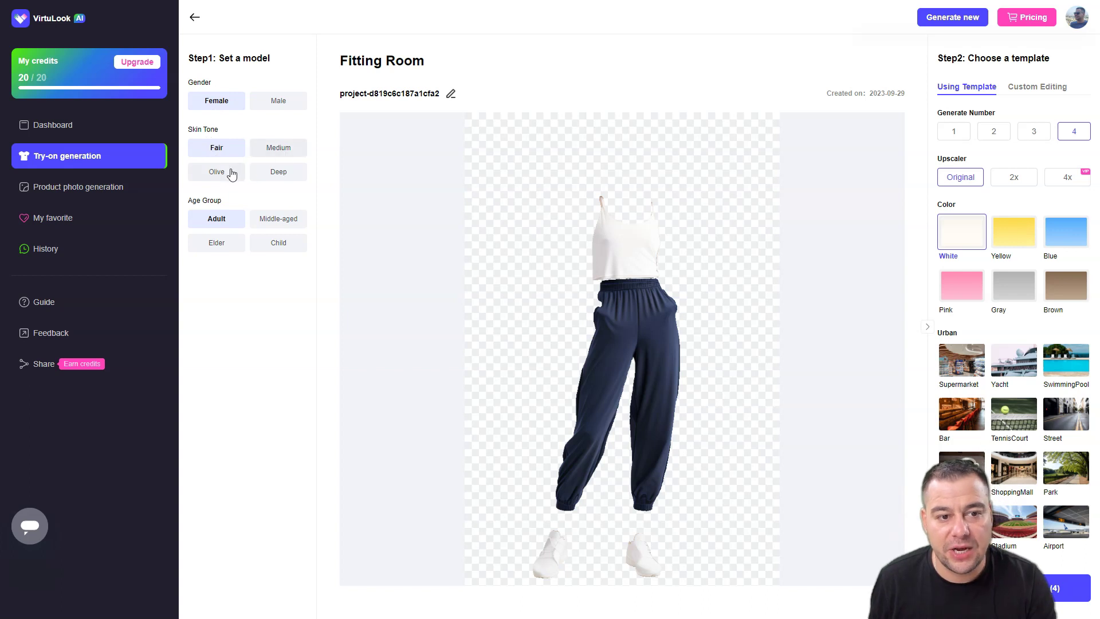
Set the model's skin tone to Medium and age group to Middle-aged.
{"action": "left_click", "coordinate": [277, 149]}
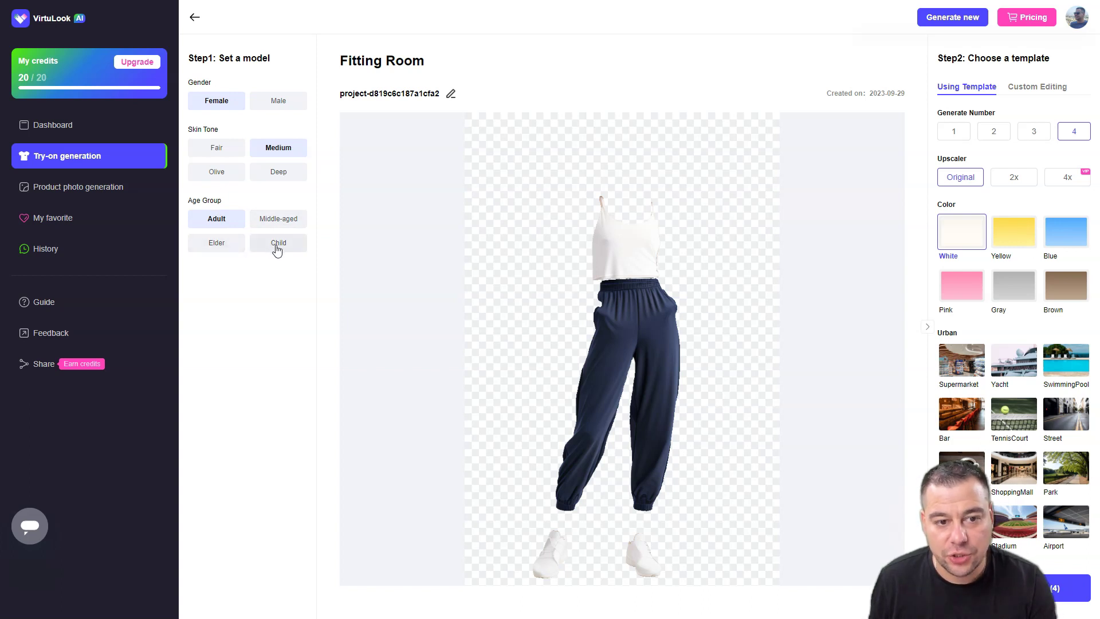
{"action": "left_click", "coordinate": [274, 224]}
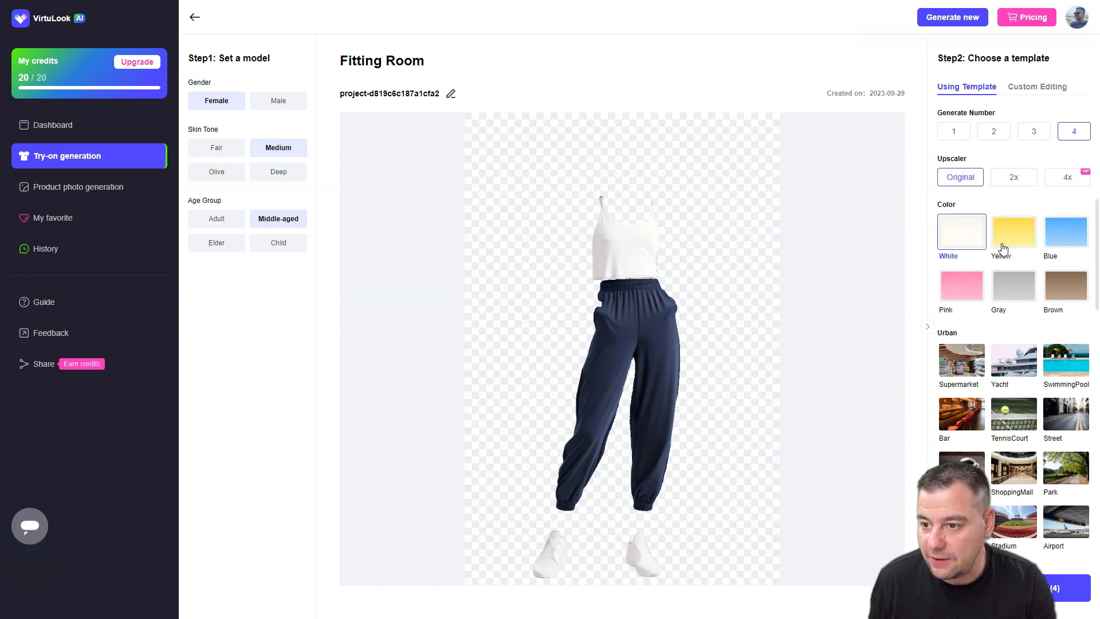
{"action": "scroll", "coordinate": [977, 283], "scroll_direction": "down", "scroll_amount": 1}
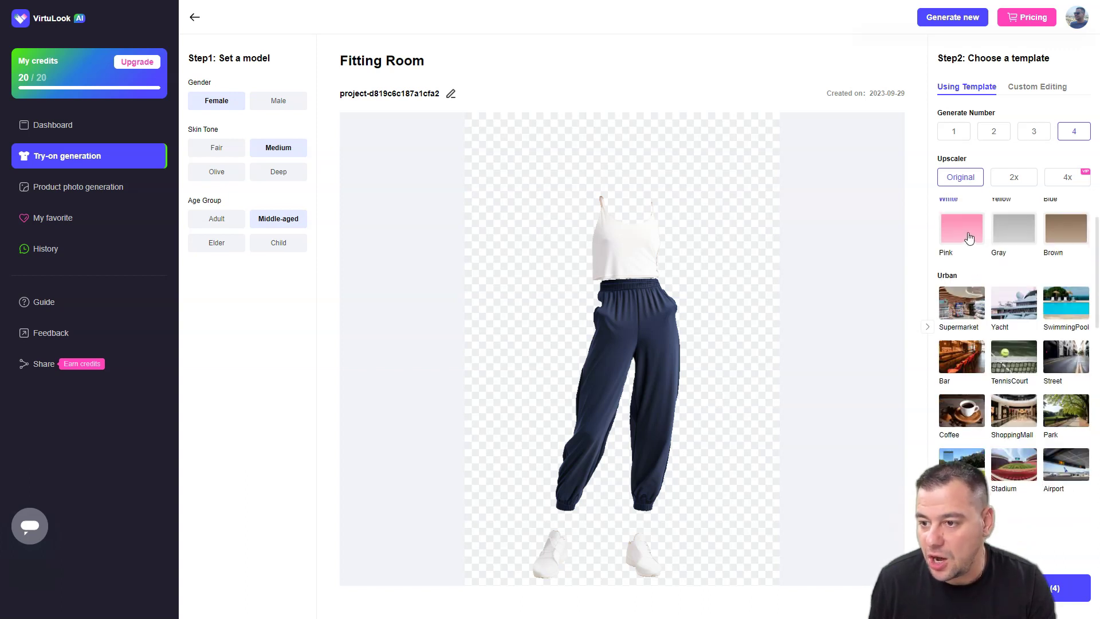
{"action": "scroll", "coordinate": [968, 237], "scroll_direction": "down", "scroll_amount": 1}
{"action": "scroll", "coordinate": [973, 241], "scroll_direction": "up", "scroll_amount": 1}
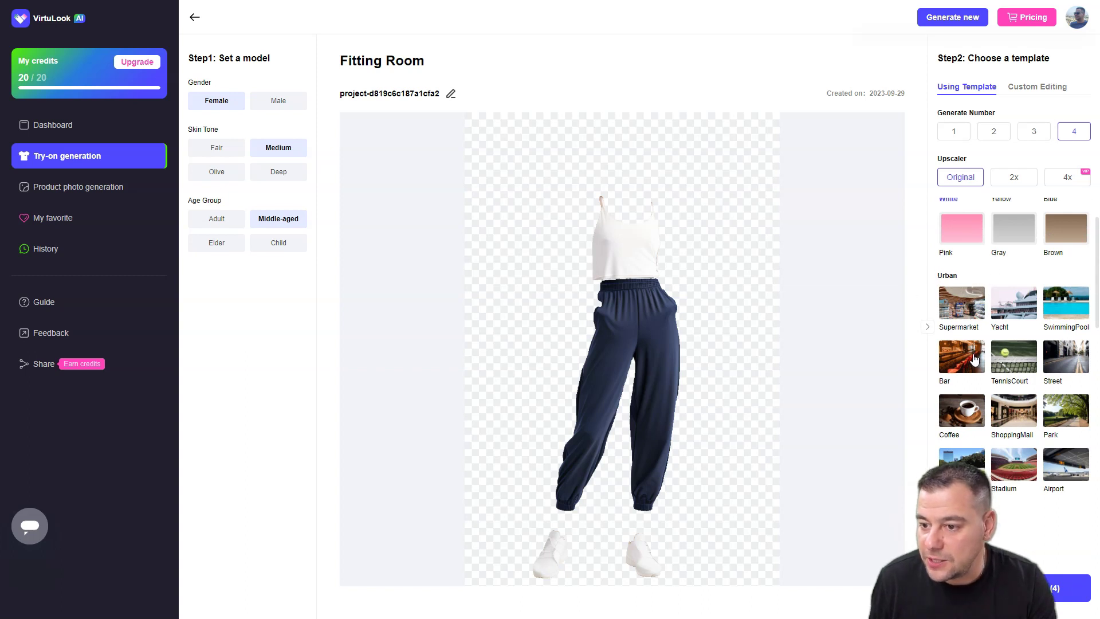
{"action": "scroll", "coordinate": [975, 358], "scroll_direction": "down", "scroll_amount": 1}
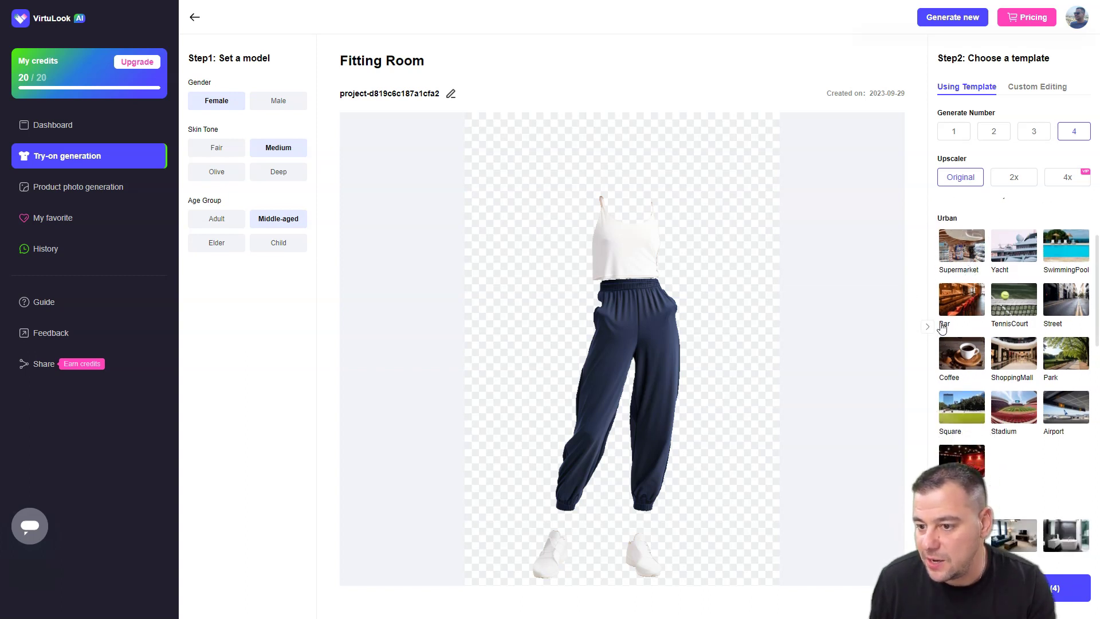
{"action": "scroll", "coordinate": [980, 314], "scroll_direction": "down", "scroll_amount": 2}
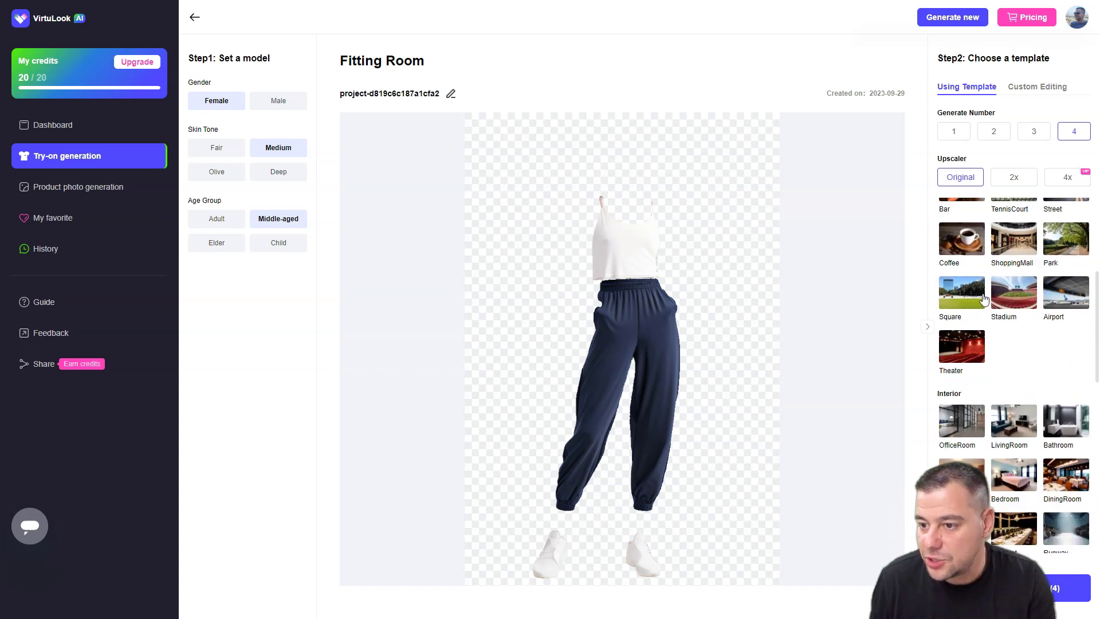
{"action": "scroll", "coordinate": [1009, 321], "scroll_direction": "down", "scroll_amount": 2}
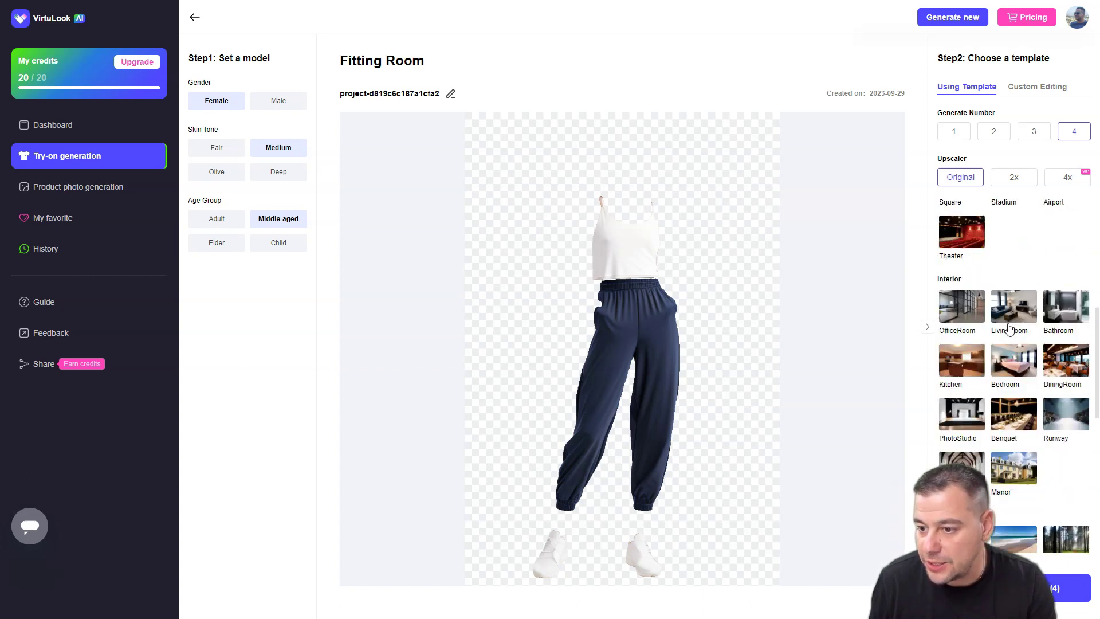
{"action": "scroll", "coordinate": [1009, 325], "scroll_direction": "down", "scroll_amount": 7}
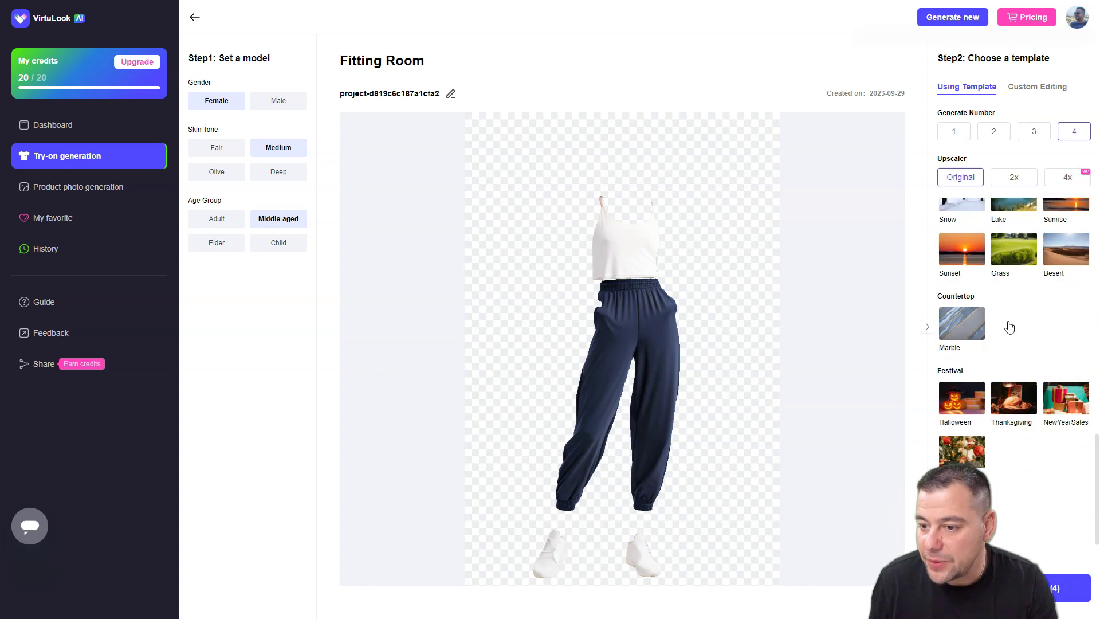
{"action": "scroll", "coordinate": [1010, 326], "scroll_direction": "up", "scroll_amount": 8}
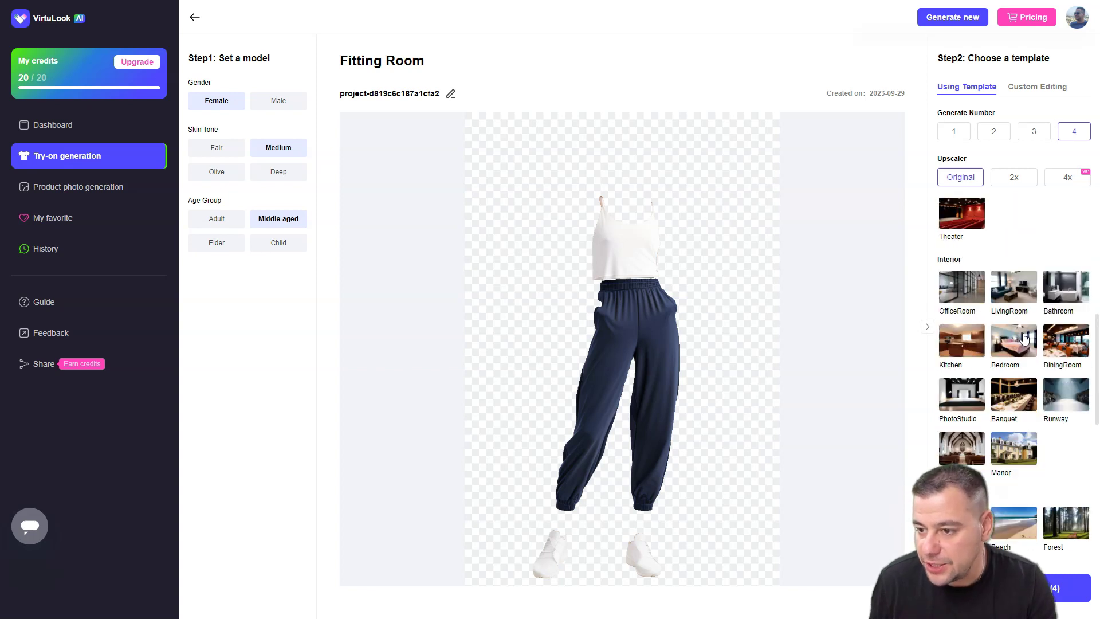
{"action": "scroll", "coordinate": [1048, 352], "scroll_direction": "up", "scroll_amount": 2}
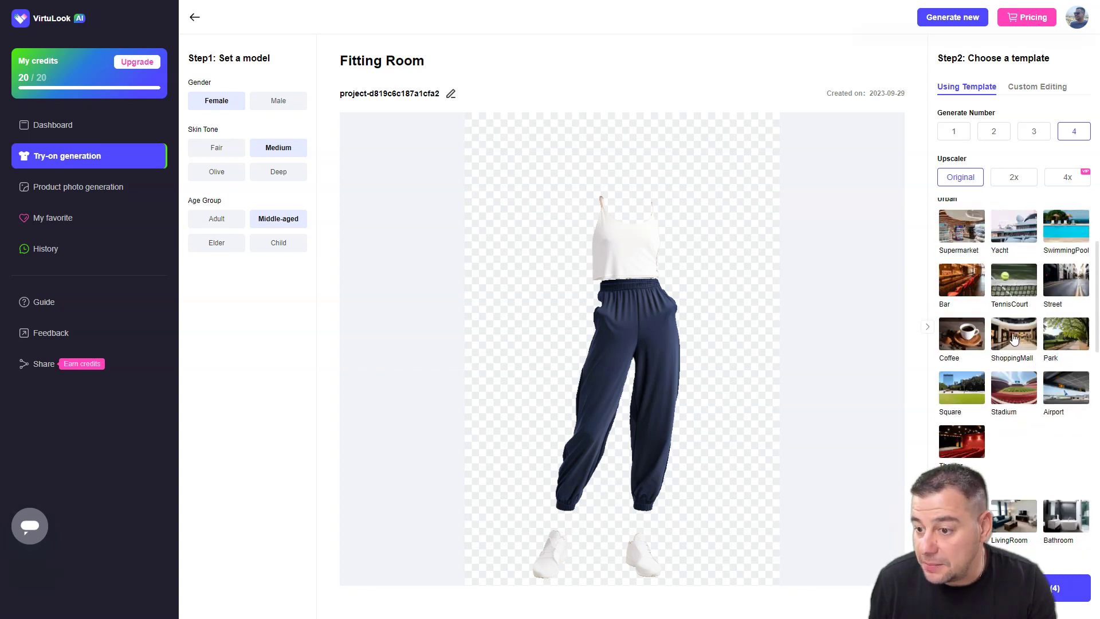
Choose the Park background with 2x upscaling, then bring up the custom scene form.
{"action": "left_click", "coordinate": [1062, 340]}
{"action": "left_click", "coordinate": [1013, 177]}
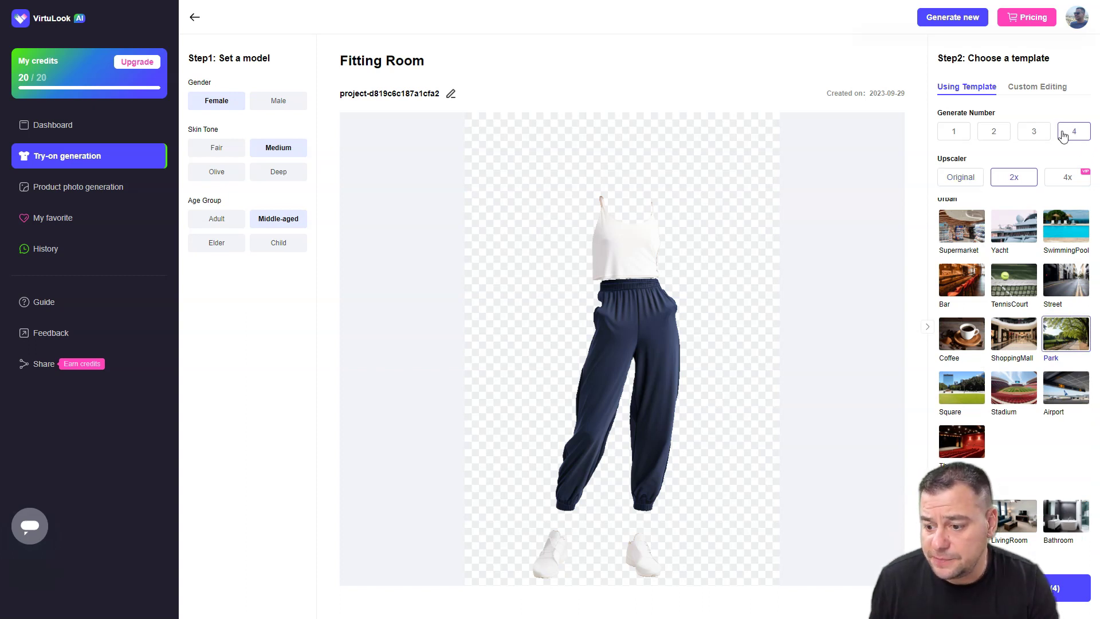
{"action": "left_click", "coordinate": [1049, 88]}
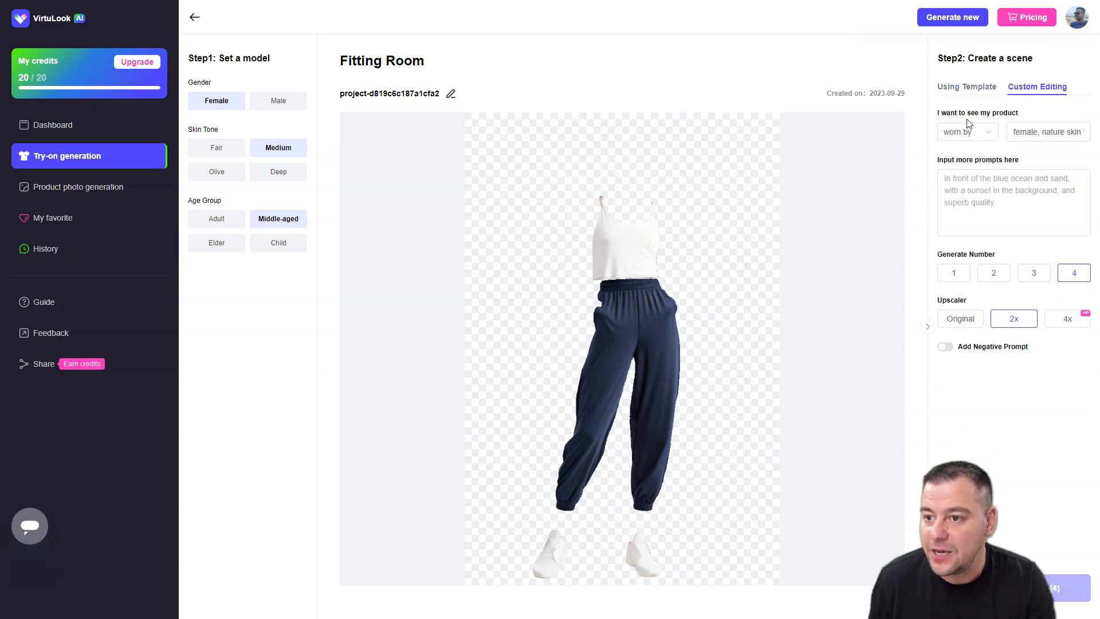
Review the product appearance options and select the model description text.
{"action": "left_click", "coordinate": [992, 141]}
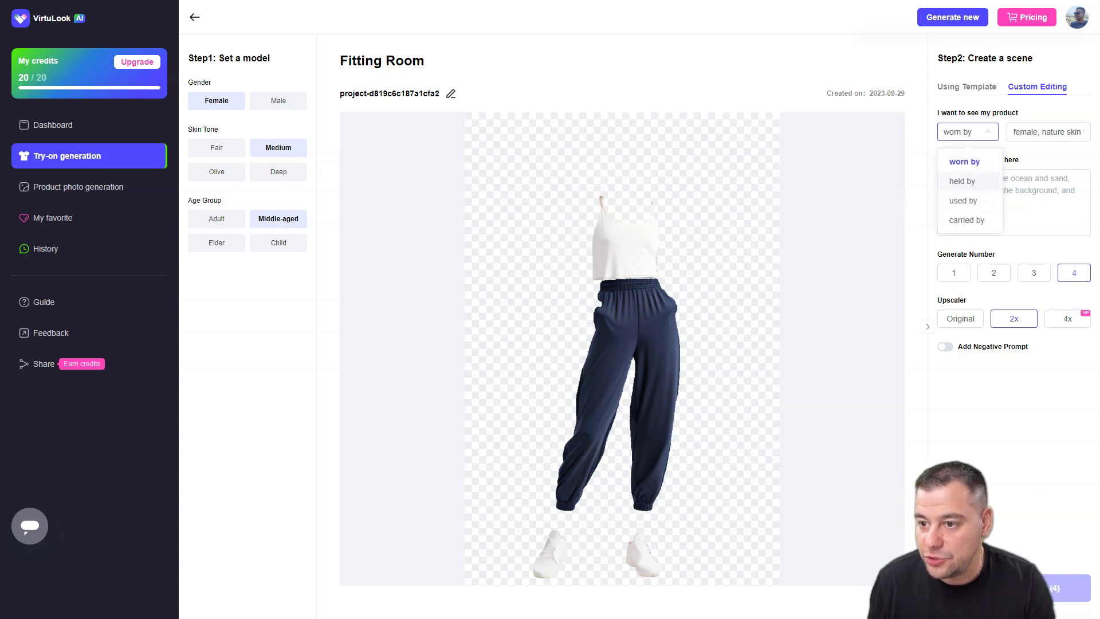
{"action": "left_click", "coordinate": [1044, 133]}
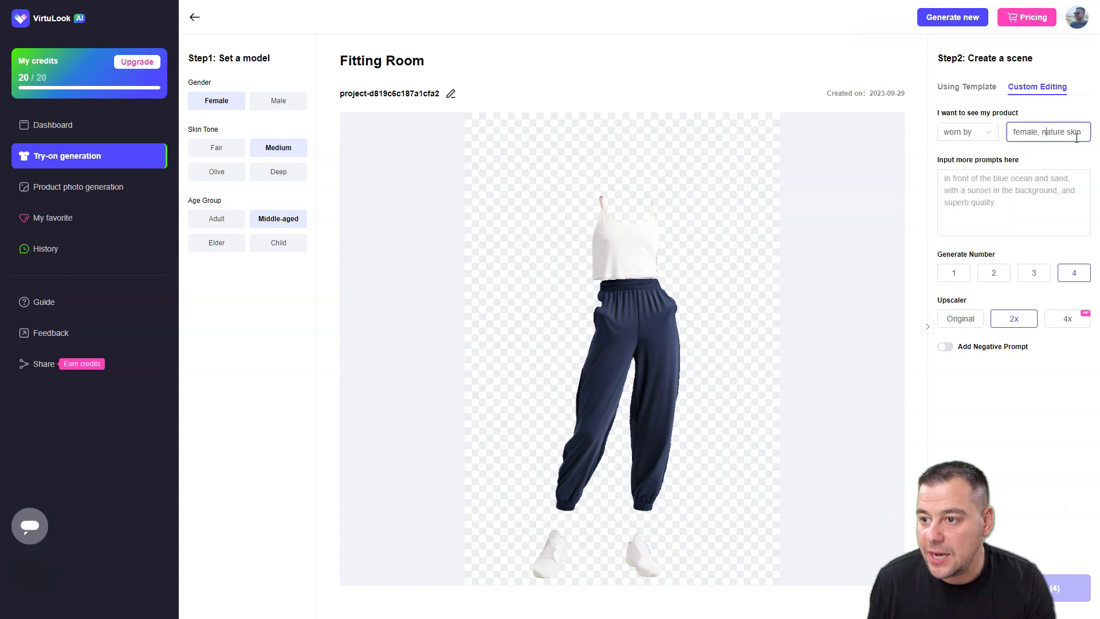
{"action": "double_click", "coordinate": [1063, 134]}
{"action": "triple_click", "coordinate": [1062, 134]}
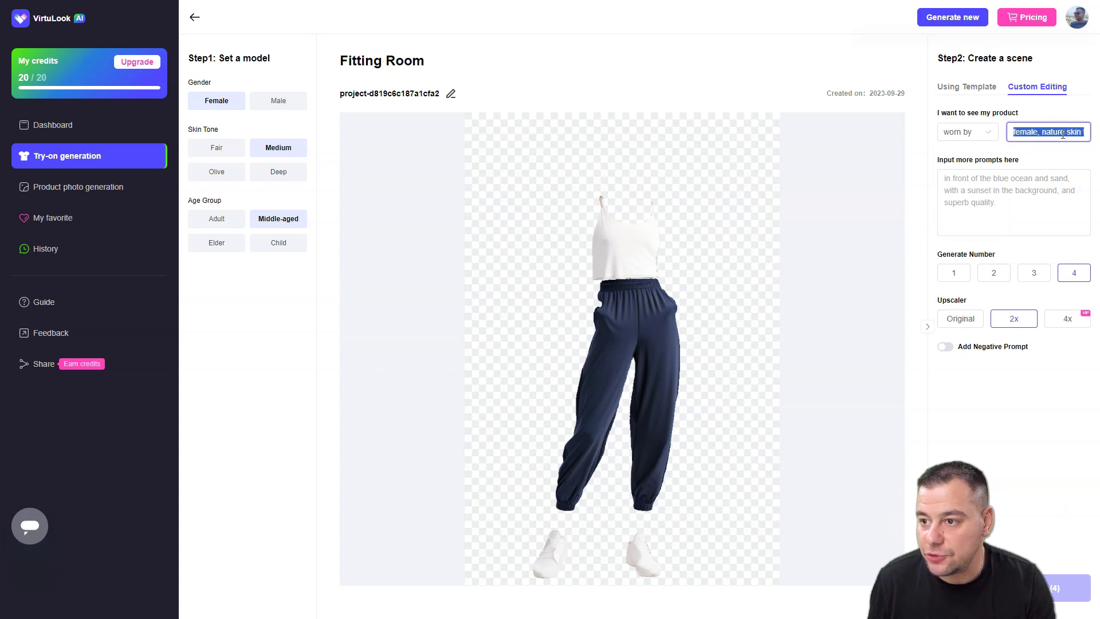
{"action": "left_click", "coordinate": [1062, 134]}
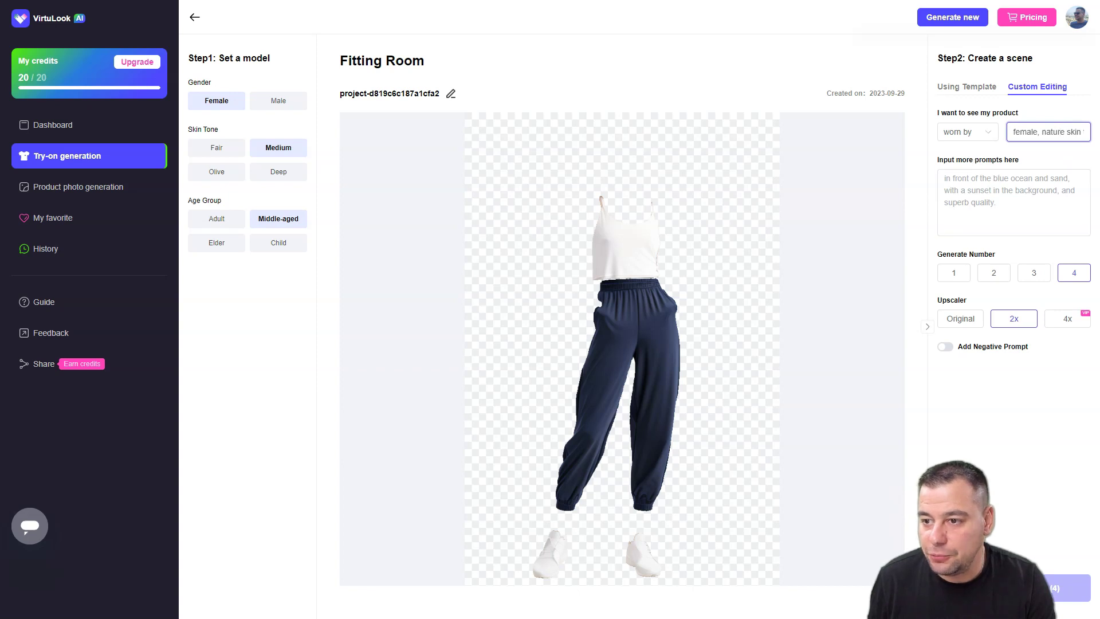
Add the prompt 'Blond hair, spanish skin tone' and generate four model photos.
{"action": "left_click", "coordinate": [1038, 206]}
{"action": "type", "text": "Blond hair, spanish skin tone"}
{"action": "left_click", "coordinate": [1065, 588]}
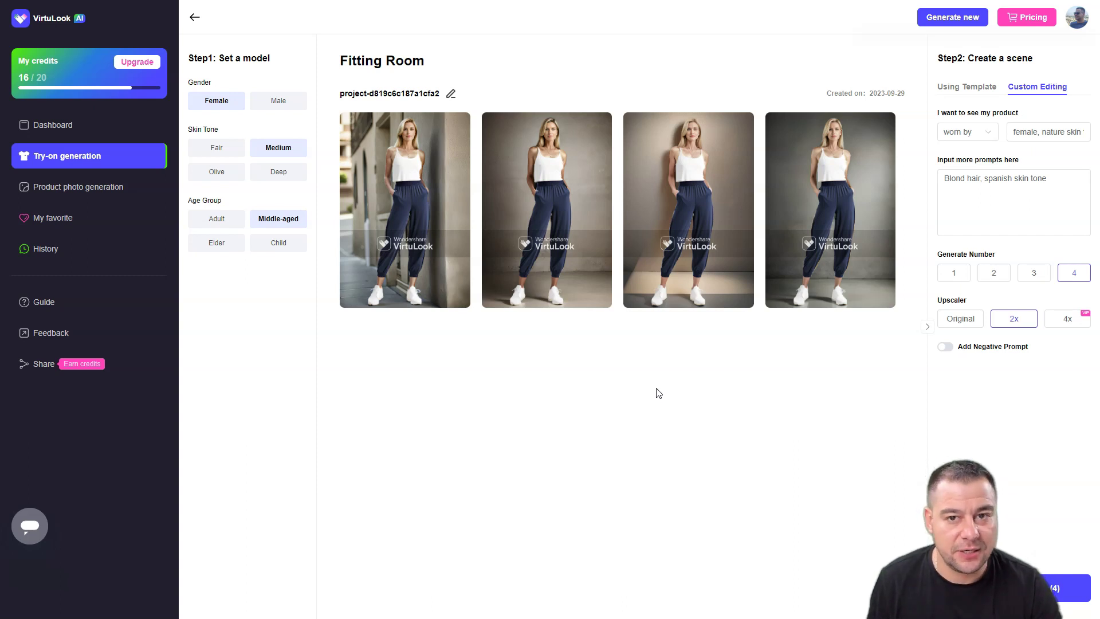
{"action": "left_click", "coordinate": [69, 194]}
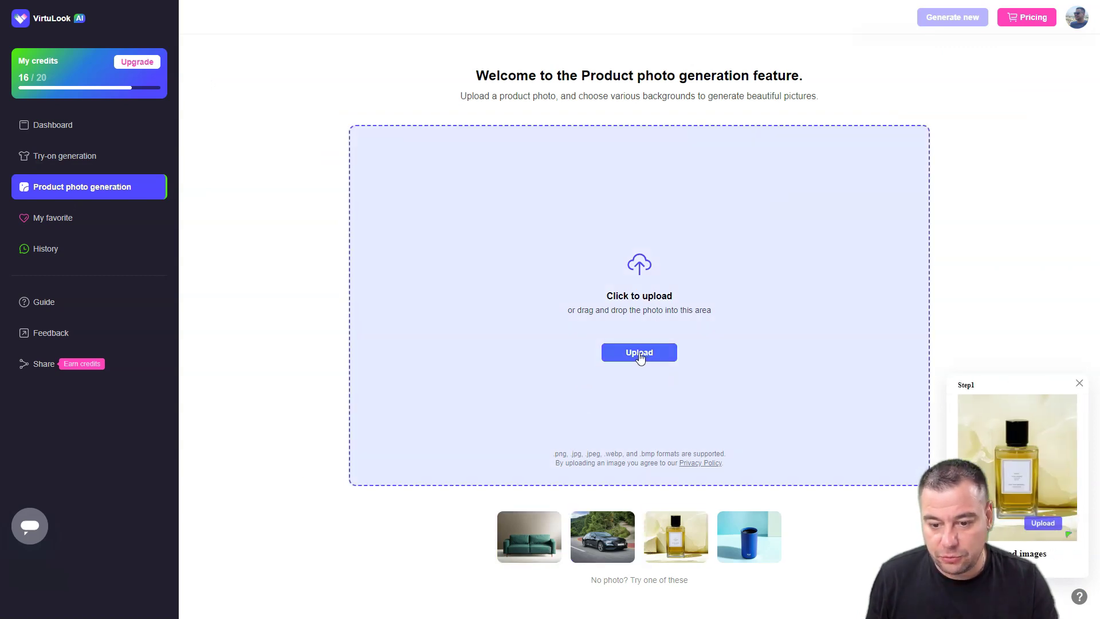
Load the green sofa sample, select its cushions and armrest until the whole sofa is kept, and confirm.
{"action": "left_click", "coordinate": [530, 540]}
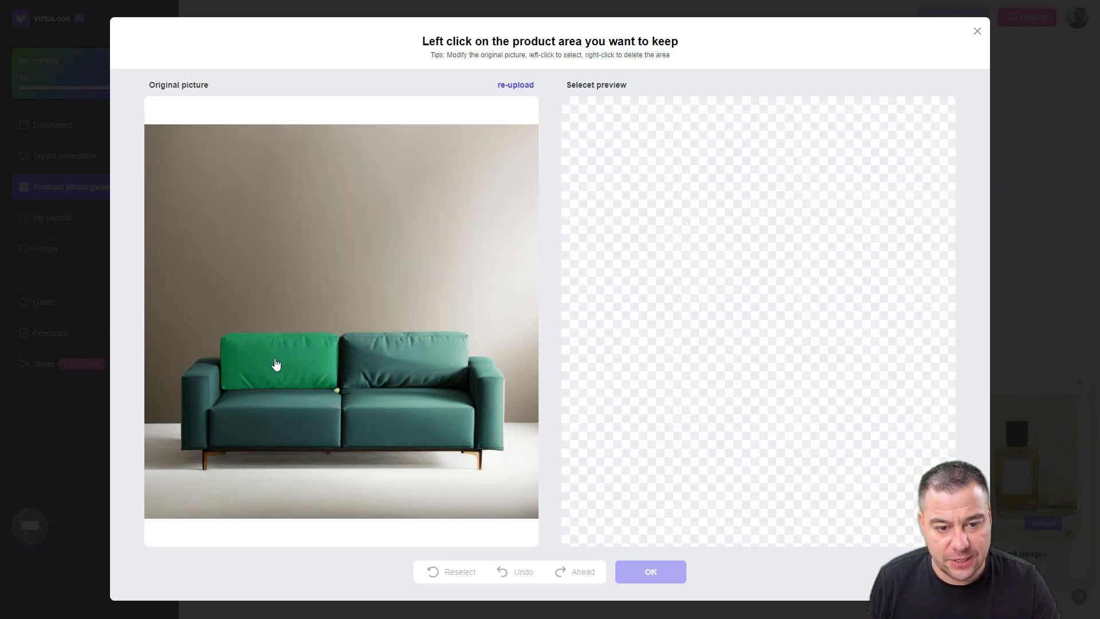
{"action": "left_click", "coordinate": [287, 363]}
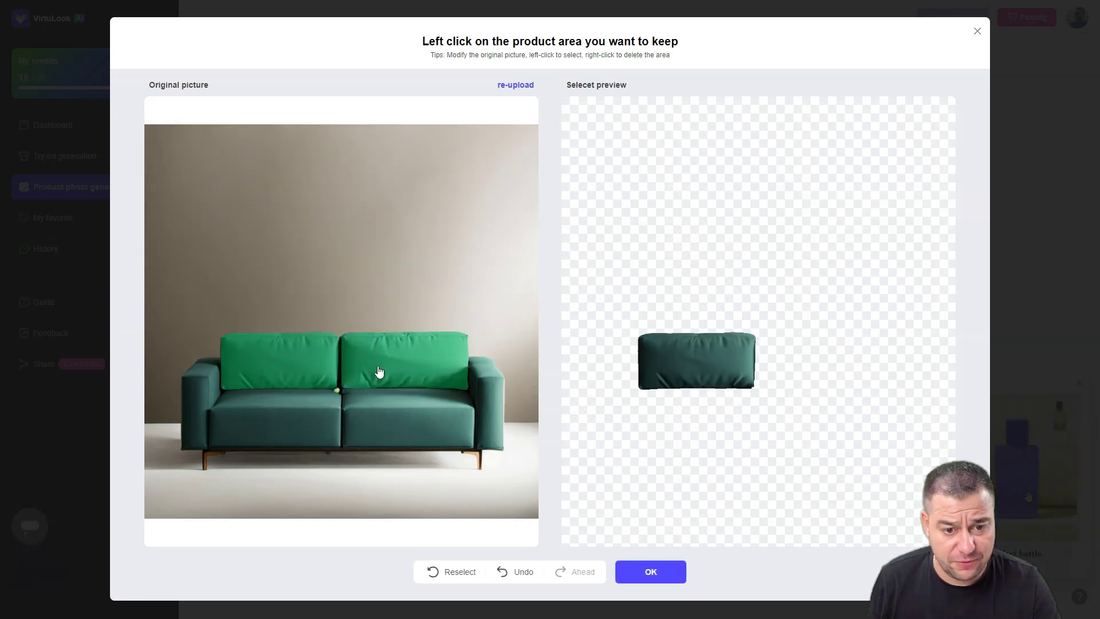
{"action": "left_click", "coordinate": [379, 373]}
{"action": "left_click", "coordinate": [490, 404]}
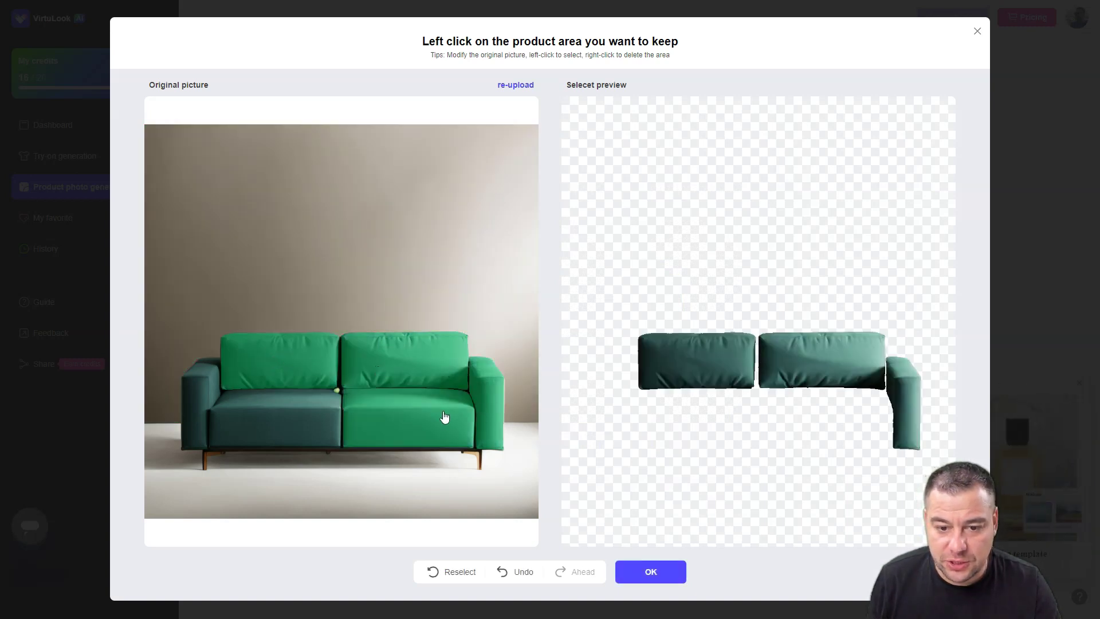
{"action": "left_click", "coordinate": [423, 412]}
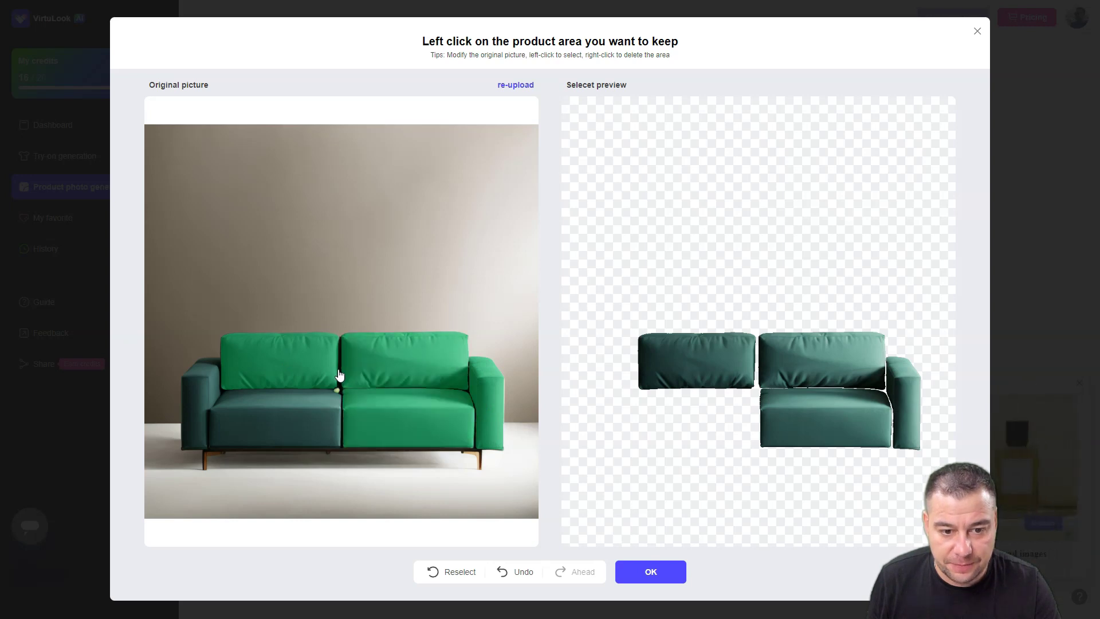
{"action": "left_click", "coordinate": [342, 375]}
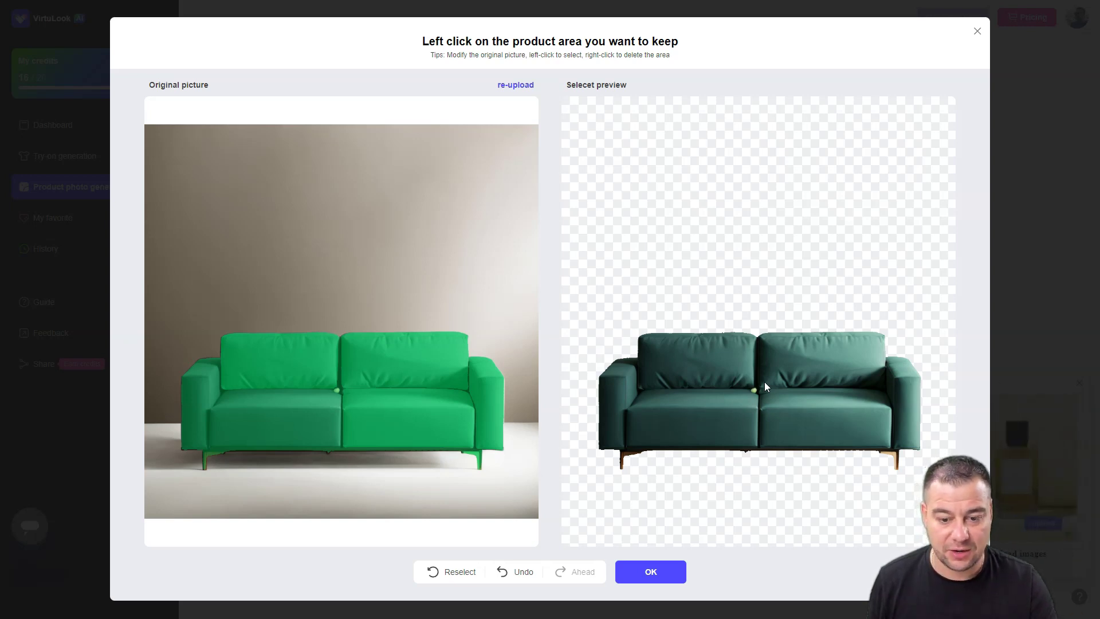
{"action": "left_click", "coordinate": [651, 572]}
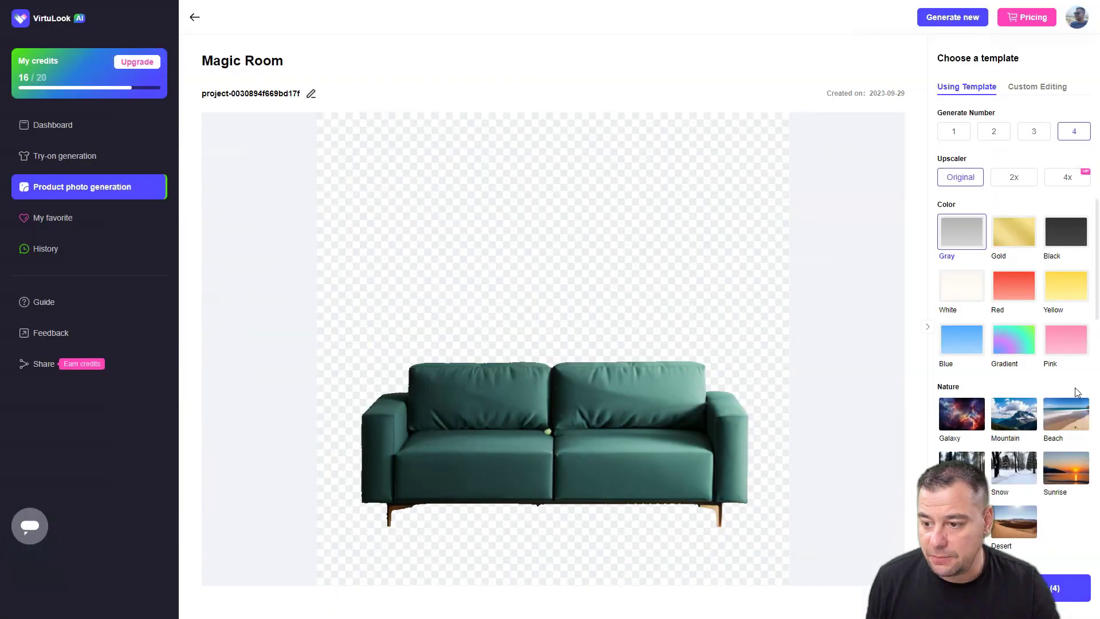
Apply the Beach background, set Generate Number to 2, and generate two sofa photos.
{"action": "left_click", "coordinate": [1061, 424]}
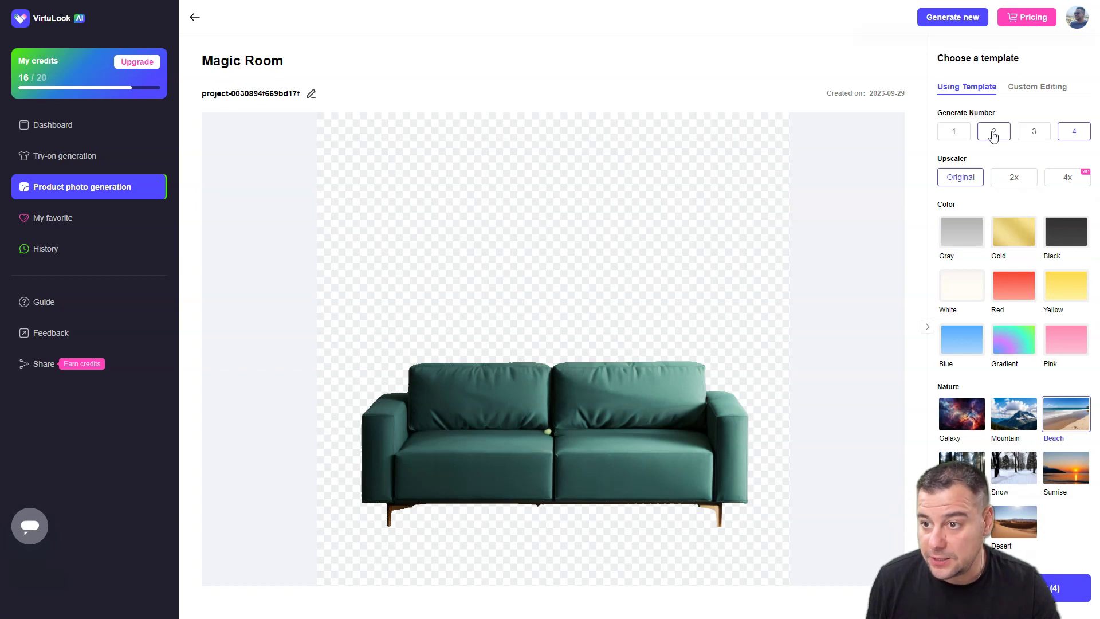
{"action": "left_click", "coordinate": [993, 134]}
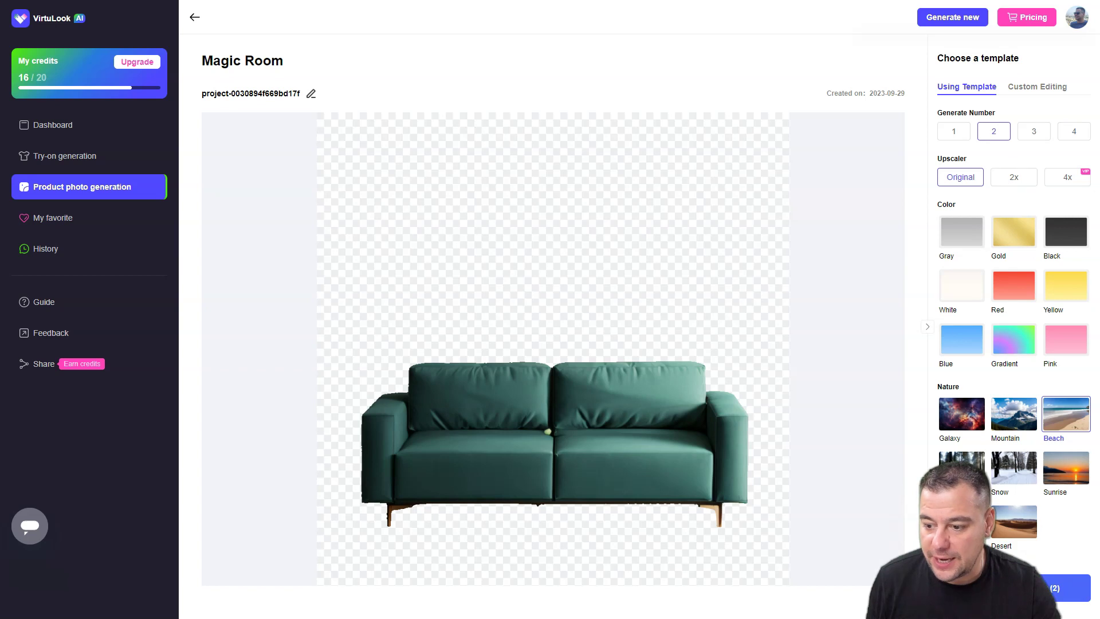
{"action": "left_click", "coordinate": [1074, 588]}
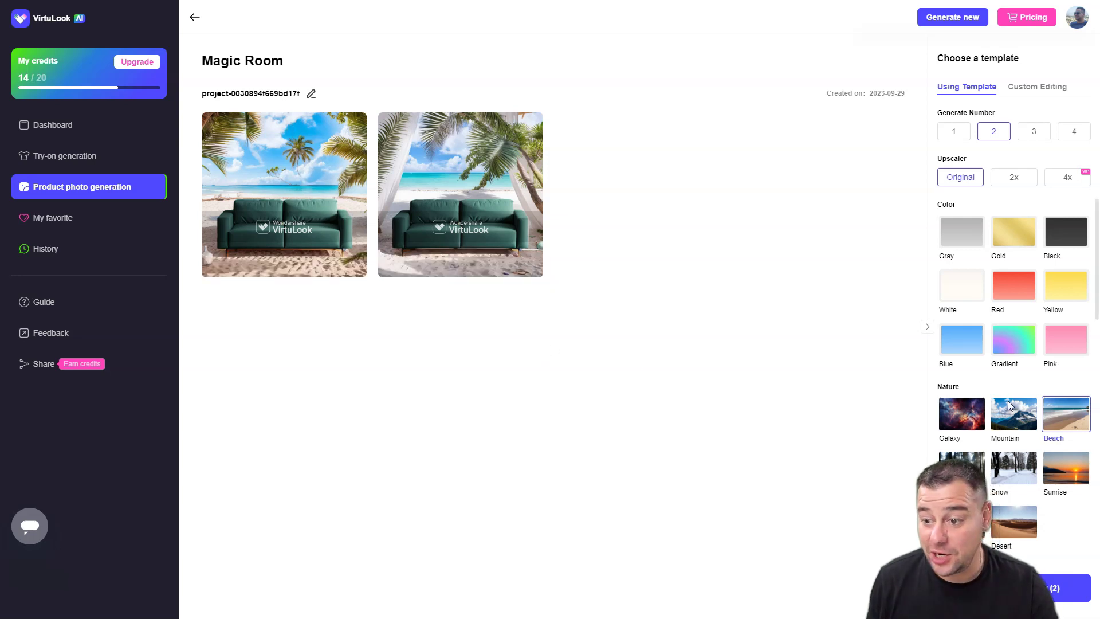
{"action": "scroll", "coordinate": [1013, 378], "scroll_direction": "down", "scroll_amount": 4}
Generate two sofa photos with the Interior LivingRoom background, then open Custom Editing.
{"action": "scroll", "coordinate": [1042, 333], "scroll_direction": "down", "scroll_amount": 3}
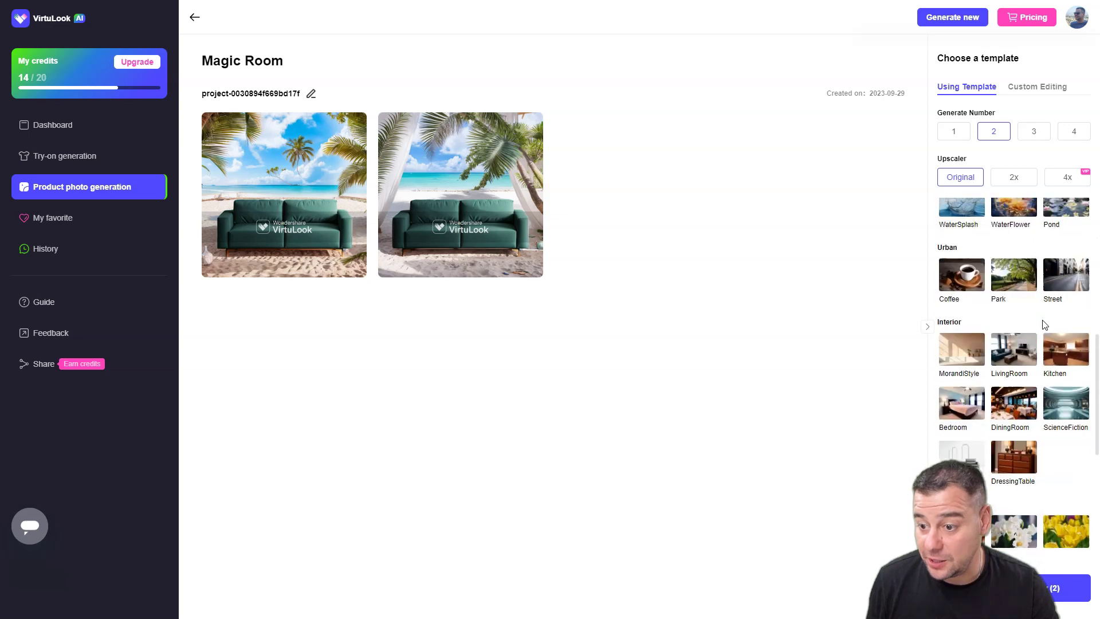
{"action": "left_click", "coordinate": [1013, 356]}
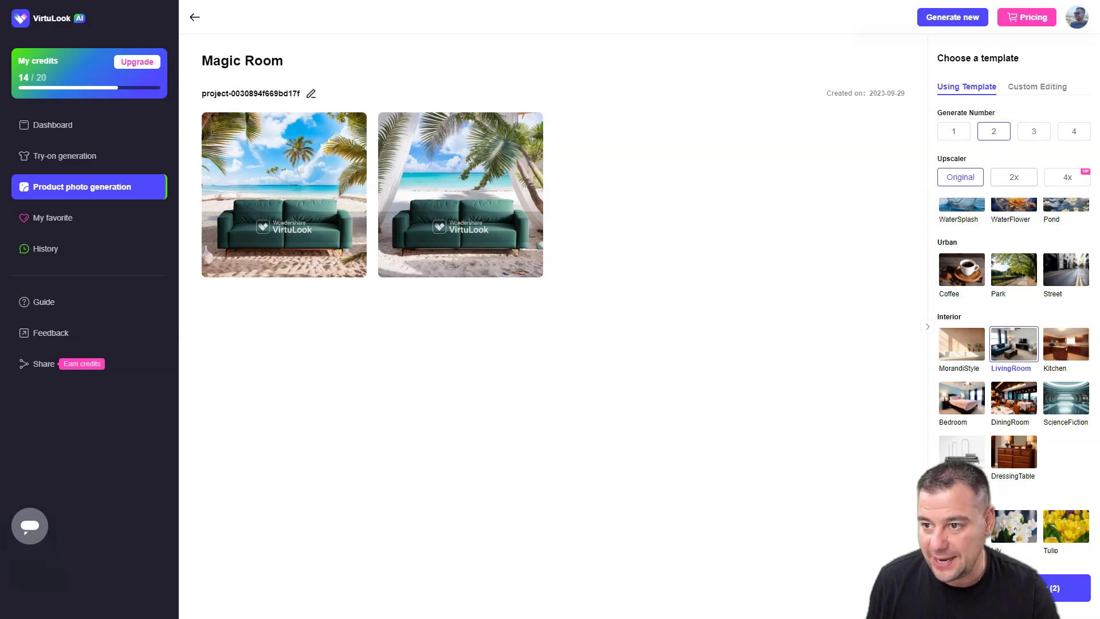
{"action": "left_click", "coordinate": [1059, 588]}
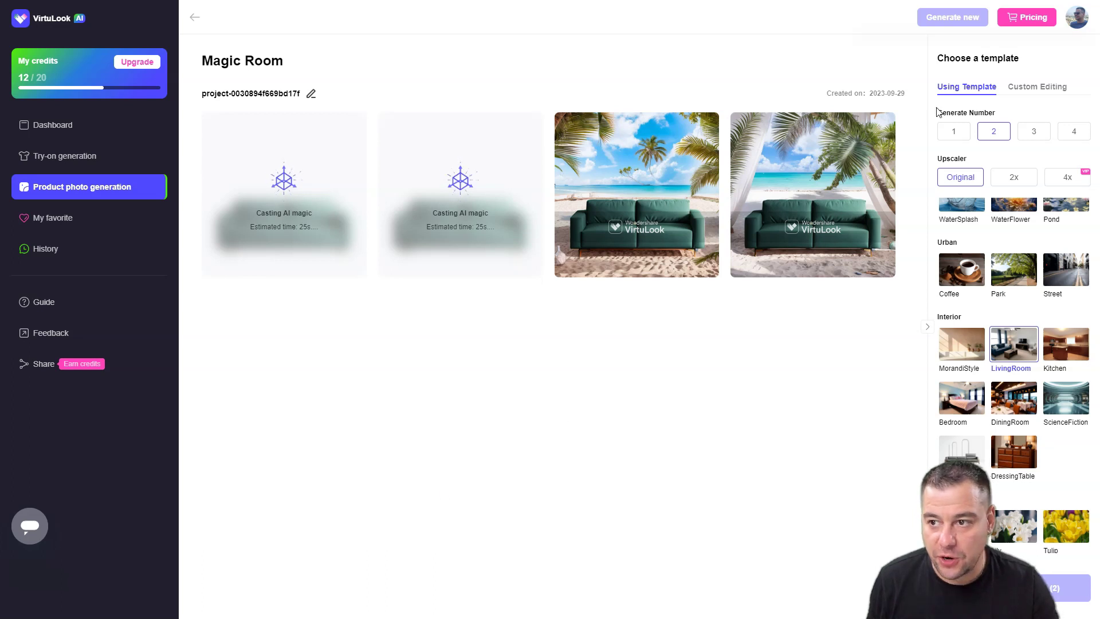
{"action": "left_click", "coordinate": [1034, 93]}
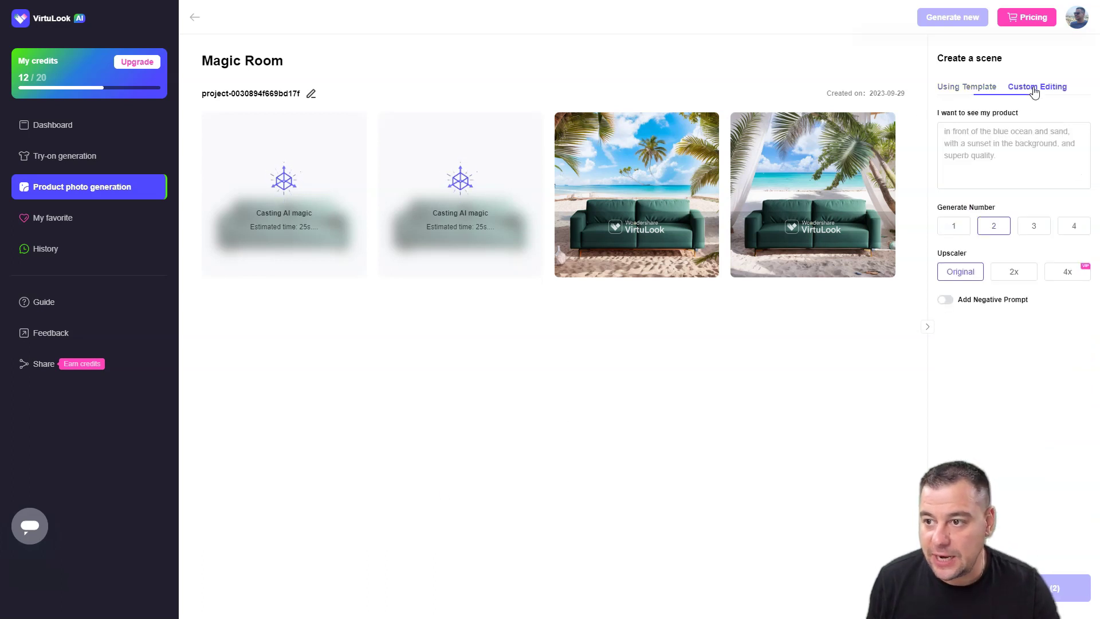